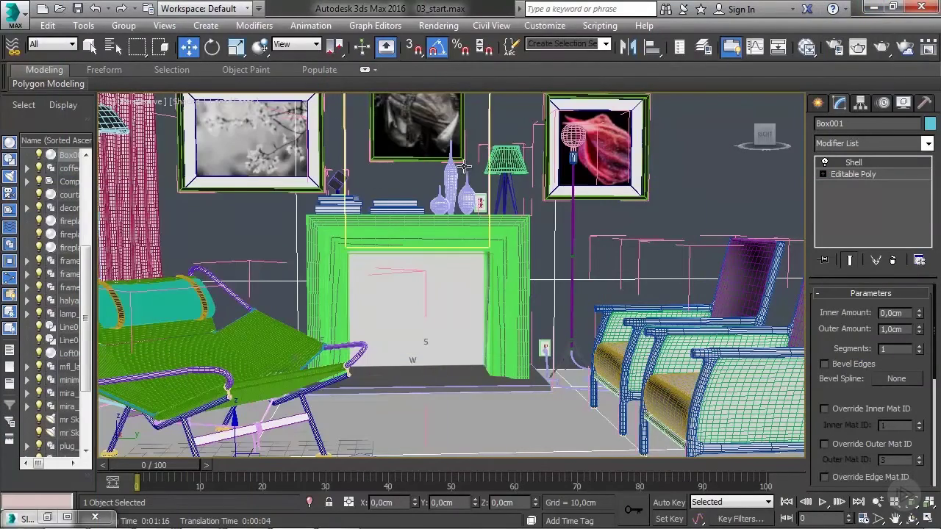
Step: Unhide all hidden objects in the scene
middle_drag(463, 167, 457, 203)
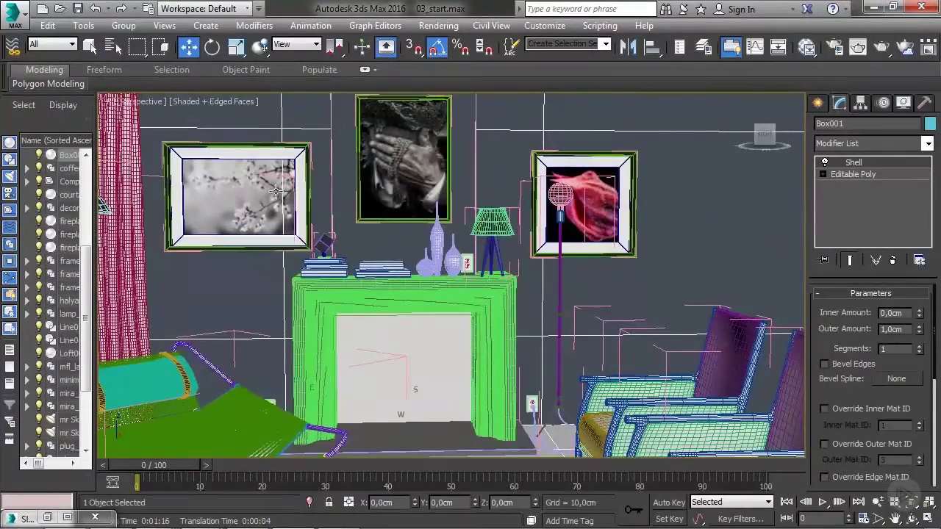
scroll(281, 191, up, 3)
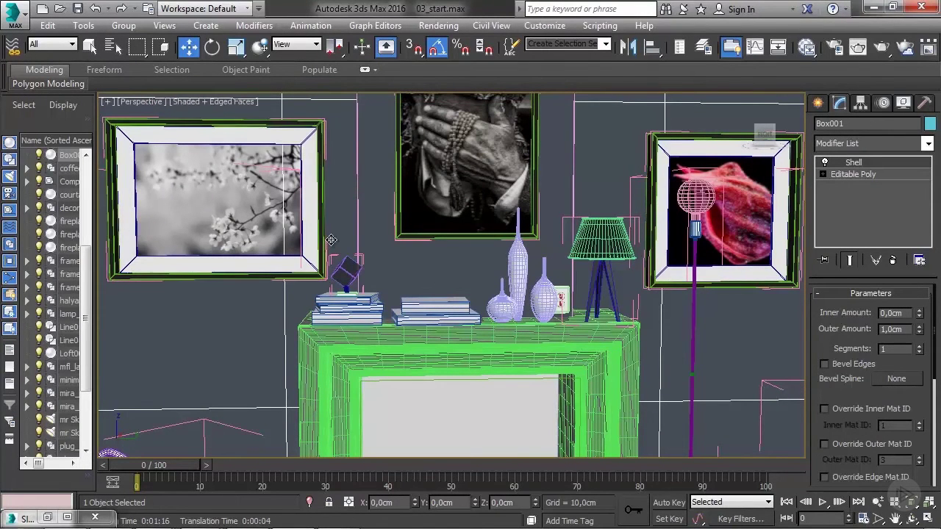
right_click(299, 212)
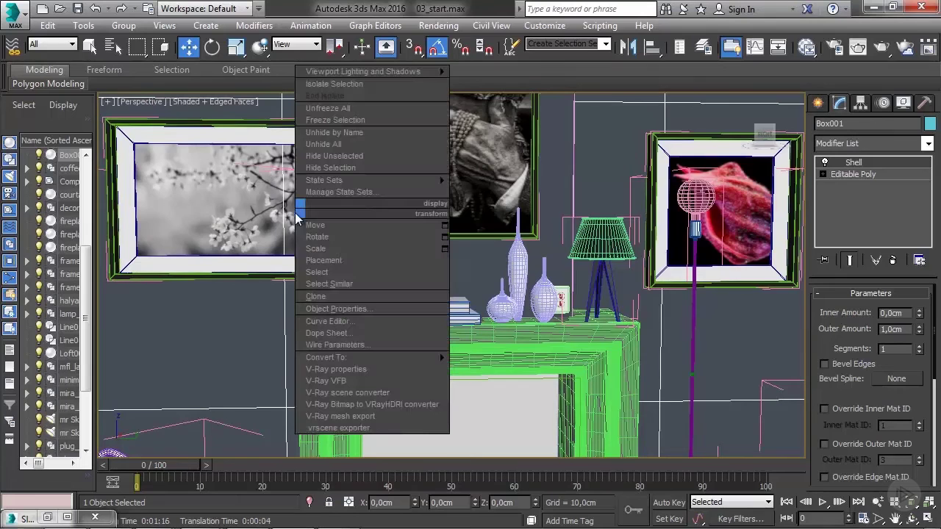
click(336, 145)
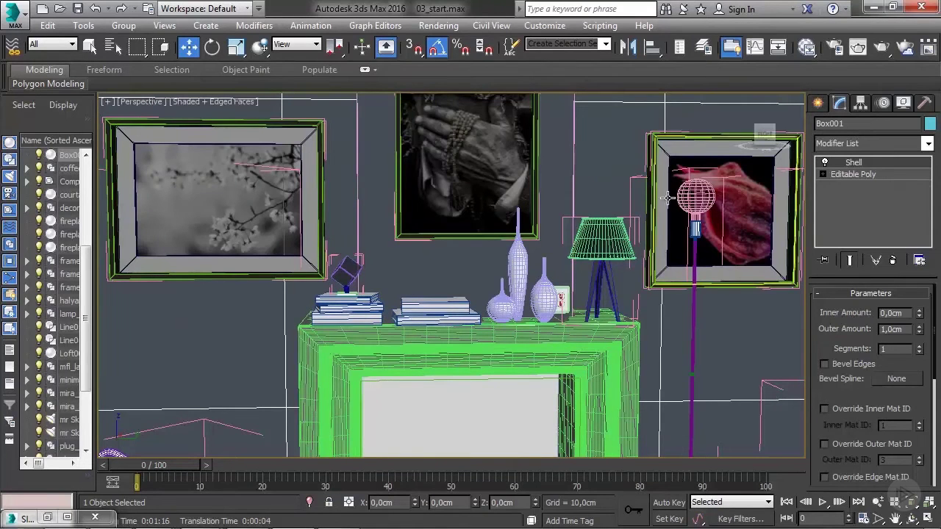
Step: Create an Arch & Design material named "Blue fabric" in the Slate Material Editor, below the picture frame materials
middle_drag(603, 146, 603, 218)
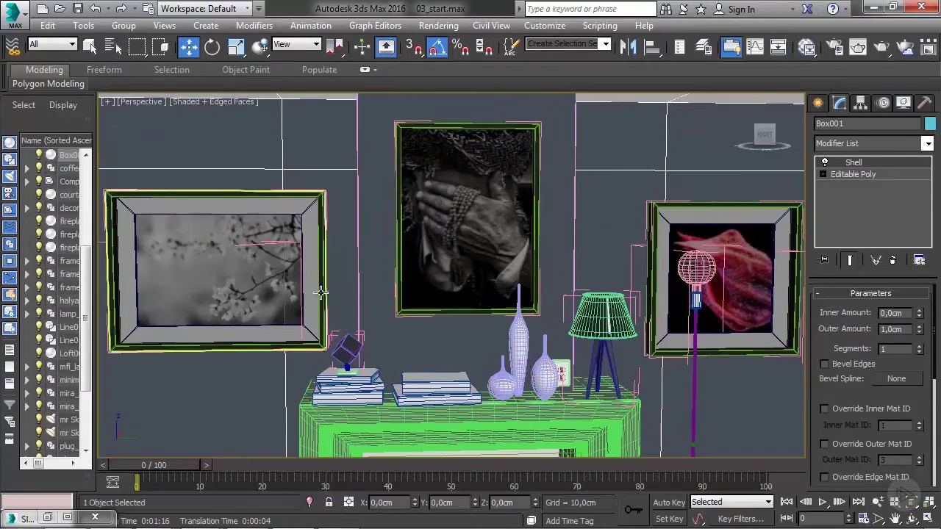
scroll(559, 376, up, 5)
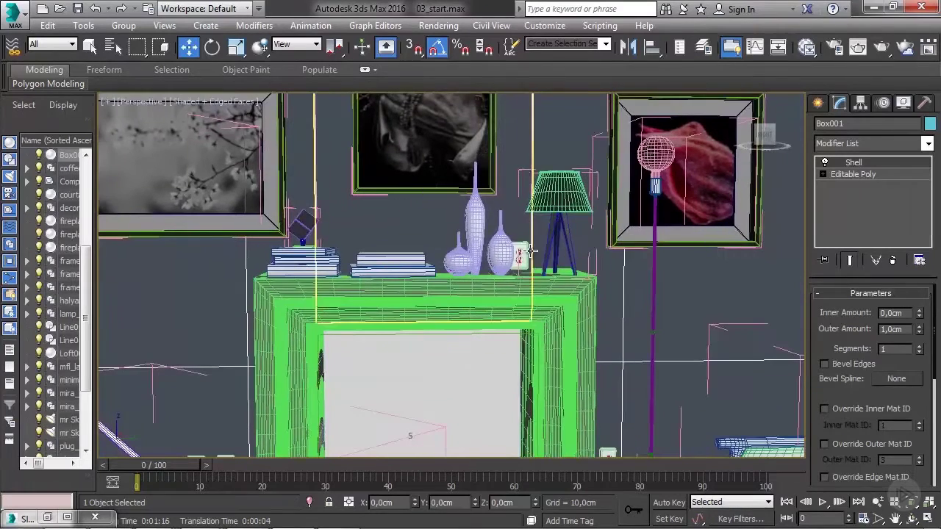
middle_drag(449, 311, 459, 266)
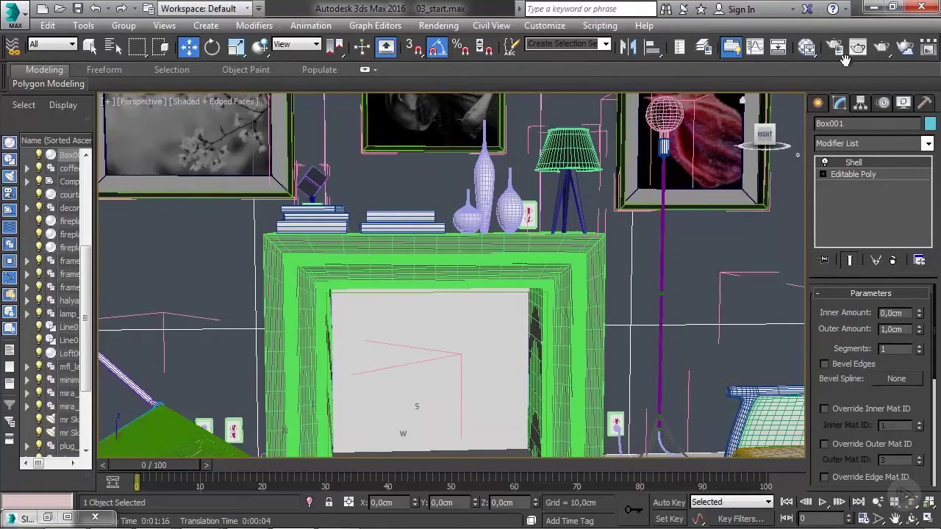
click(807, 47)
click(675, 310)
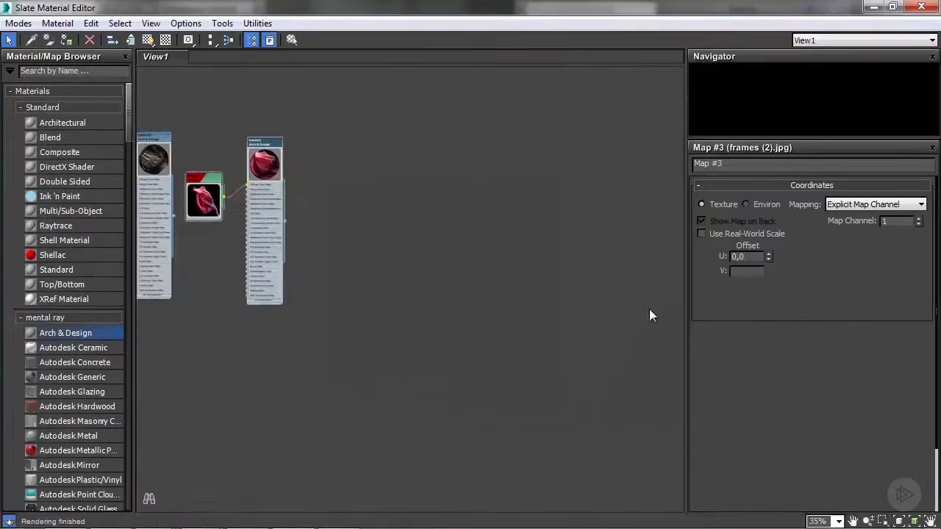
middle_drag(398, 386, 583, 334)
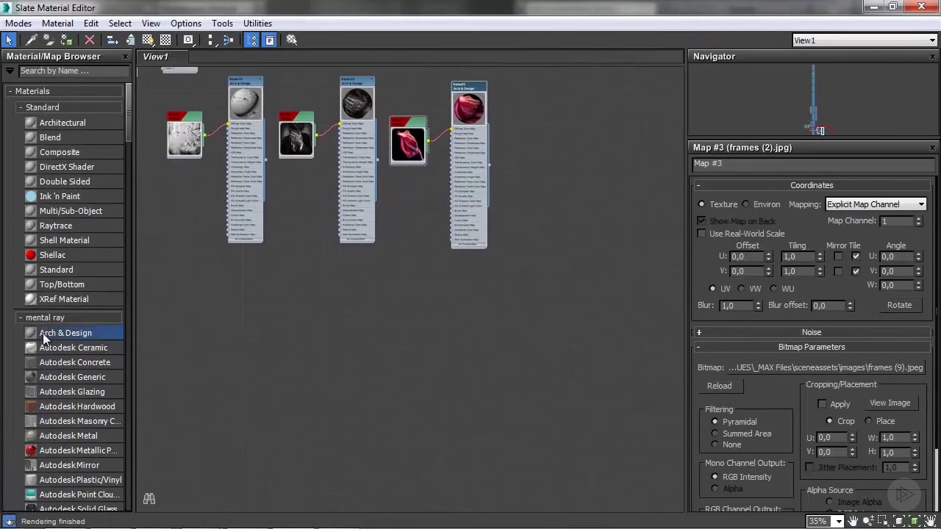
drag(69, 332, 239, 247)
scroll(271, 293, up, 1)
double_click(239, 247)
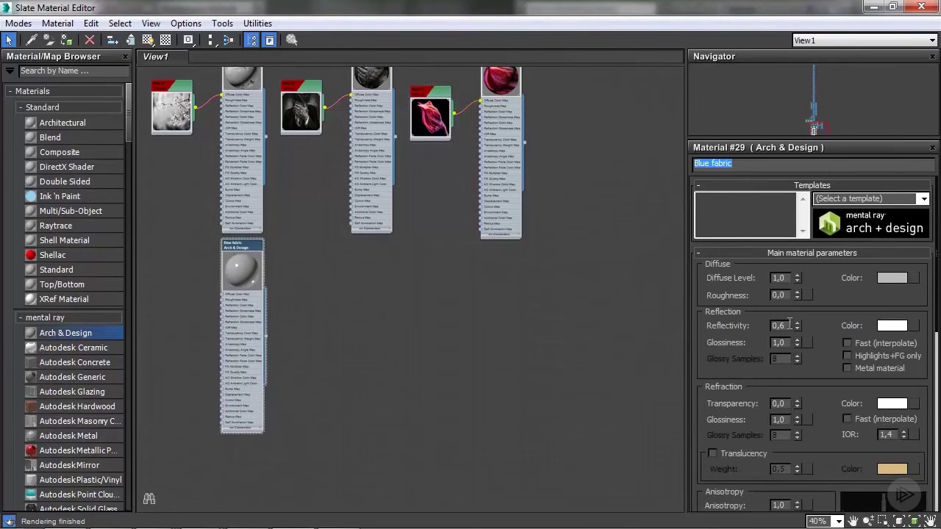
Step: Set the Blue fabric material's reflectivity to 0,2 and its reflection glossiness to 0,3
click(787, 324)
drag(788, 325, 782, 325)
key(Return)
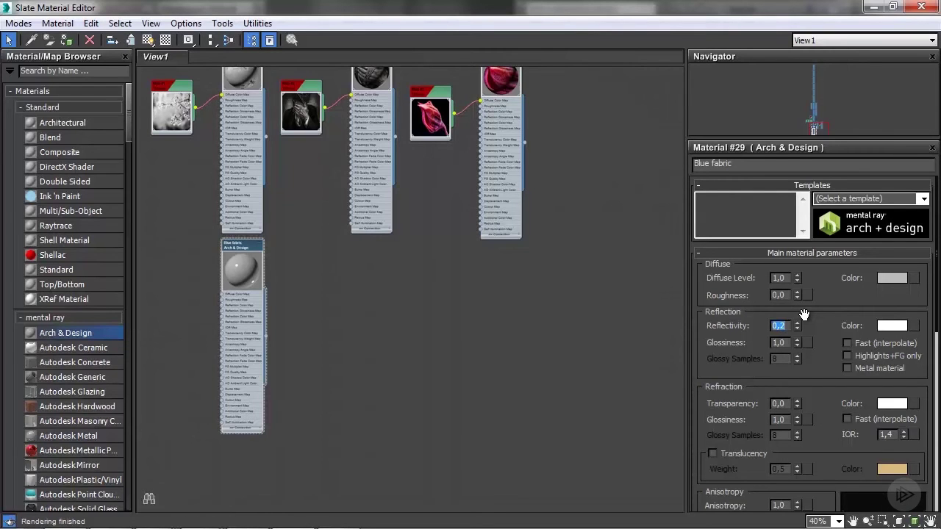
key(Tab)
text(0)
key(Return)
Step: Change the Blue fabric material's diffuse color to a dark blue
middle_drag(301, 269, 546, 256)
scroll(545, 257, up, 5)
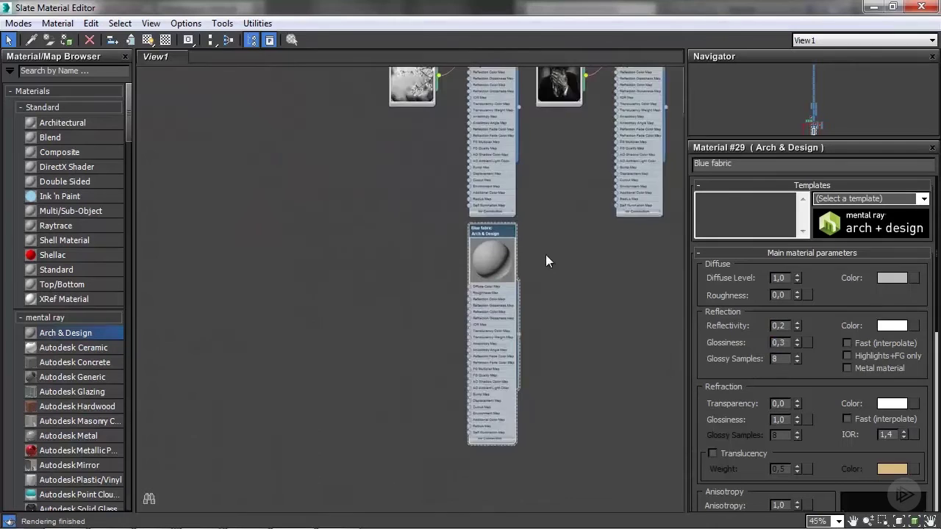
scroll(478, 259, up, 2)
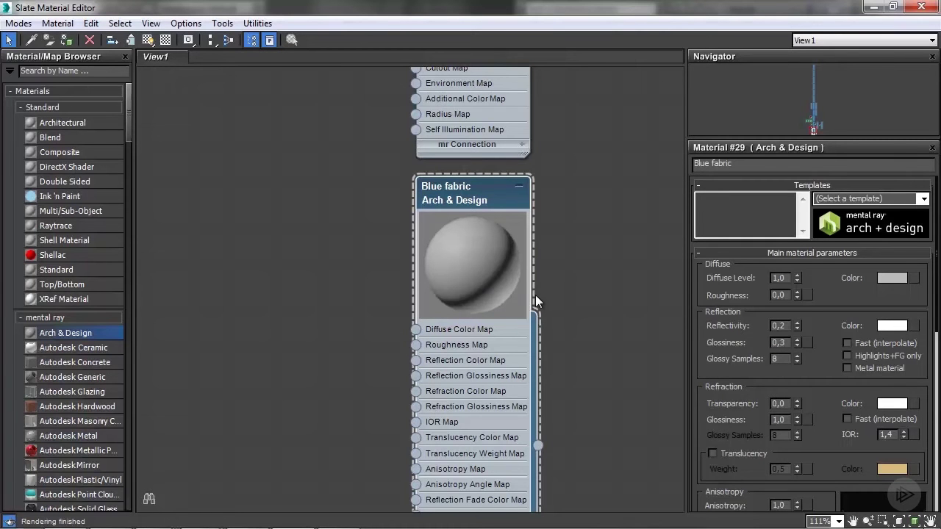
click(893, 278)
drag(363, 143, 370, 131)
drag(491, 166, 487, 218)
click(543, 219)
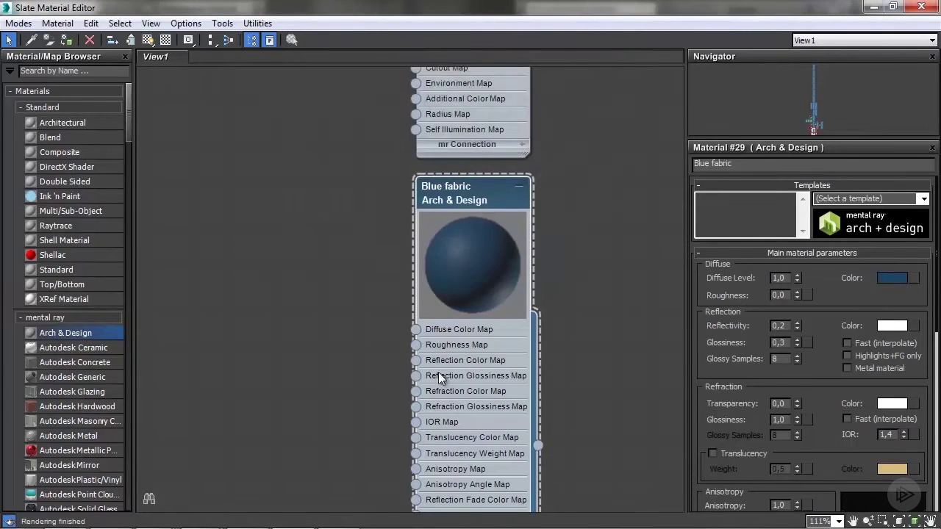
Step: Connect a Bitmap map using the fabric01 image to the Blue fabric material's Bump Map slot
middle_drag(438, 372, 435, 286)
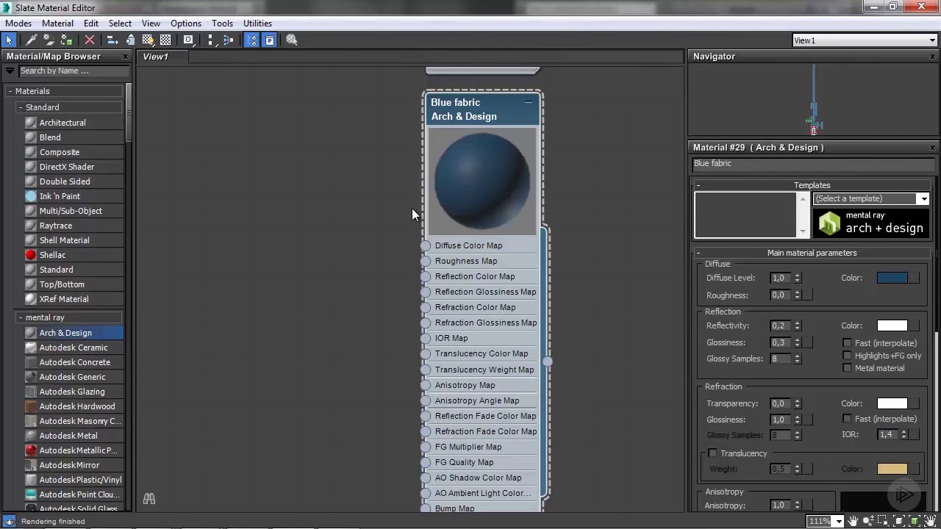
middle_drag(377, 344, 431, 186)
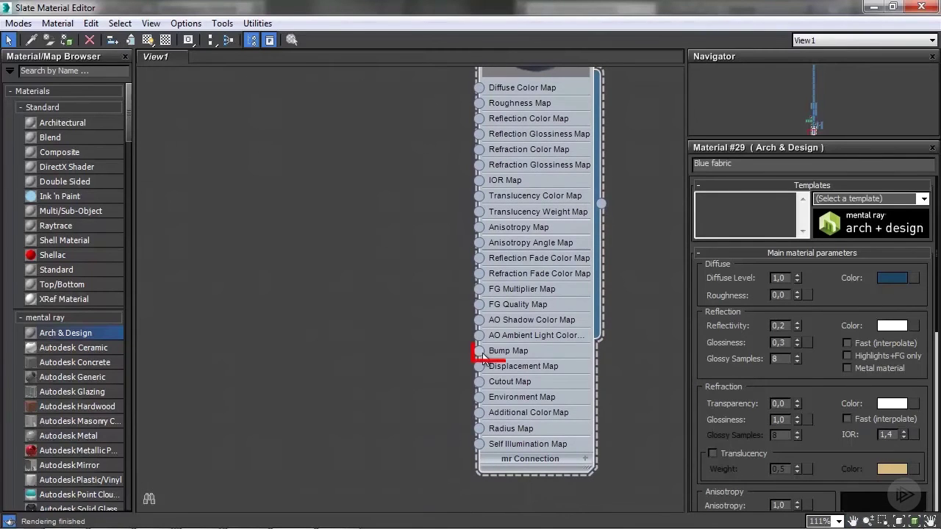
drag(479, 350, 407, 281)
mouse_move(435, 290)
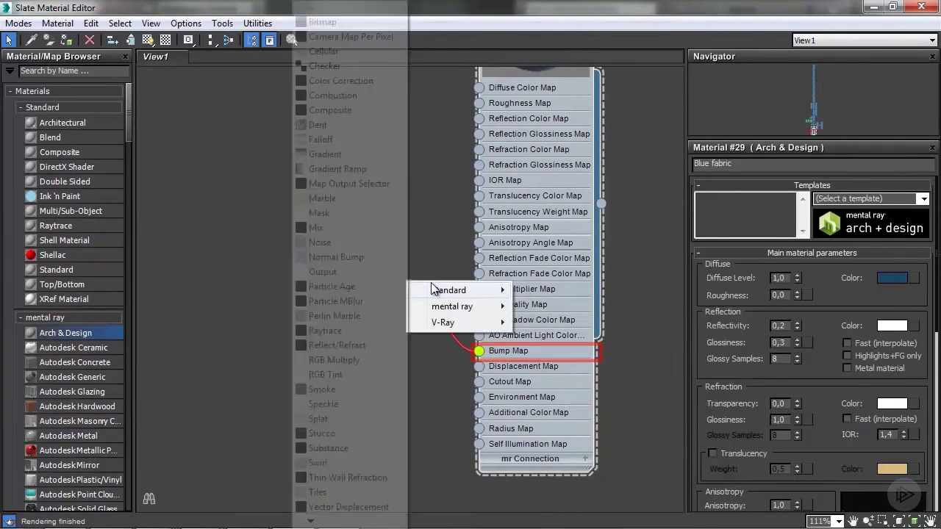
click(337, 25)
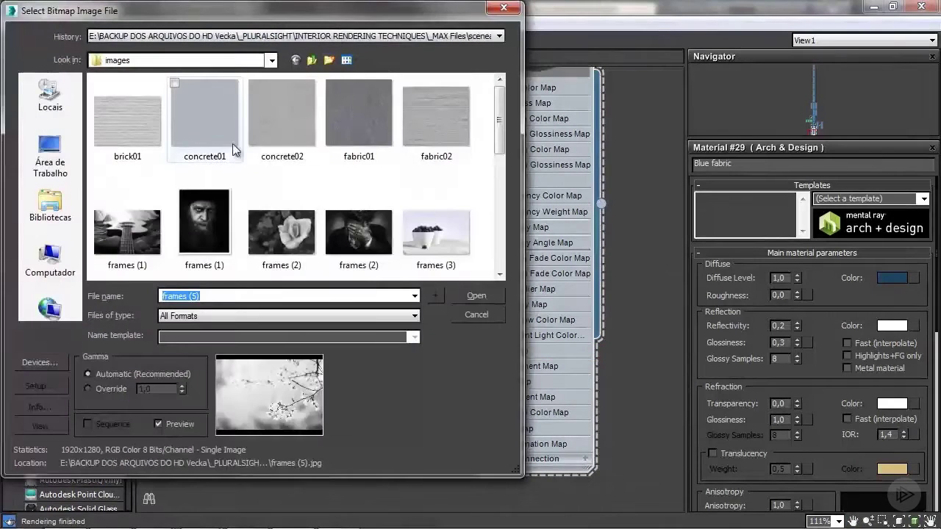
click(362, 137)
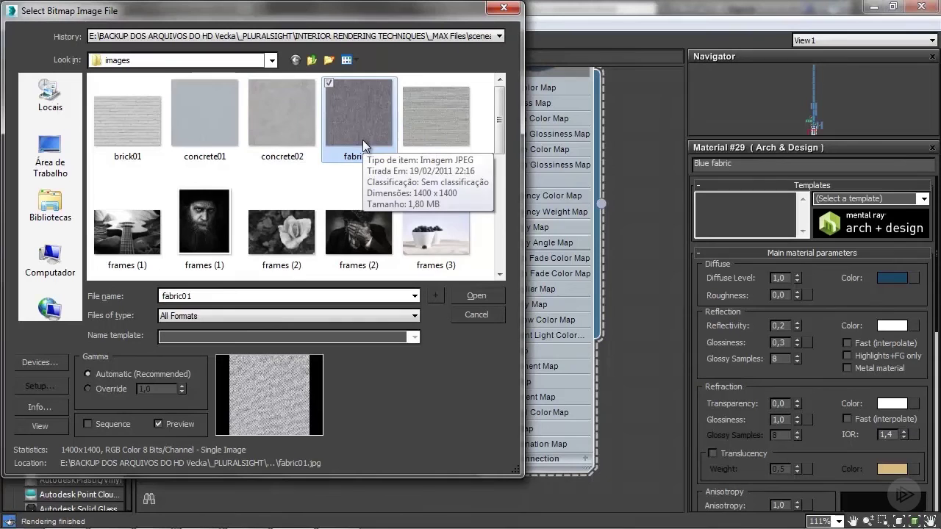
click(476, 296)
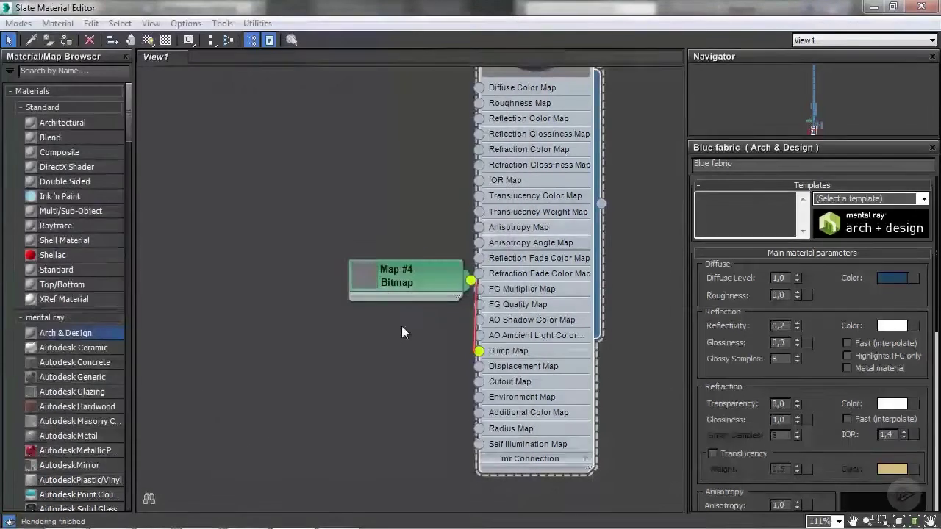
drag(399, 283, 368, 284)
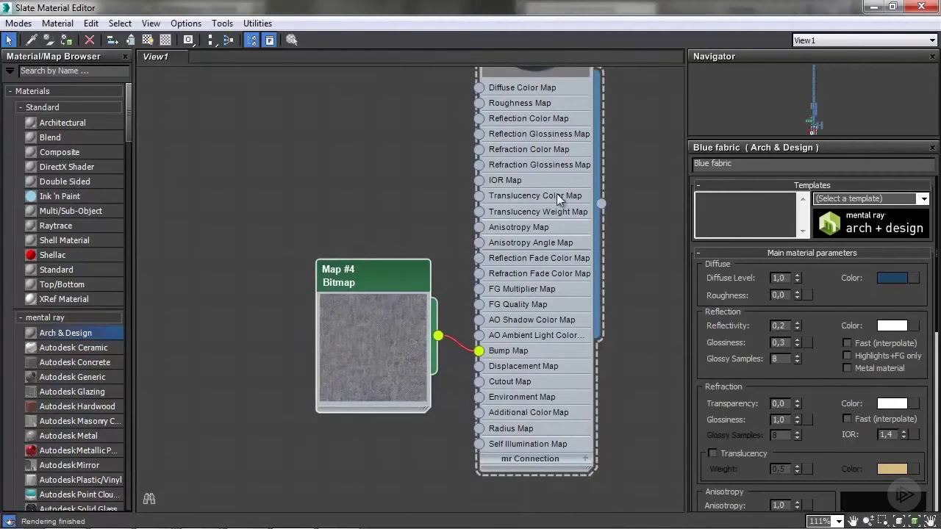
Step: Set the bump amount of the Blue fabric material to 0,8
middle_drag(535, 221, 493, 400)
scroll(464, 224, up, 2)
scroll(458, 216, up, 1)
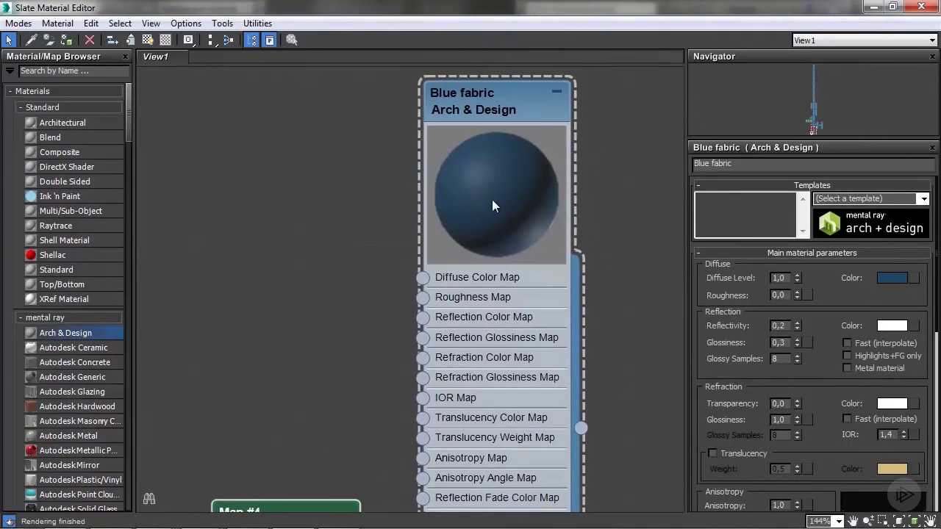
scroll(492, 205, down, 1)
drag(700, 392, 702, 259)
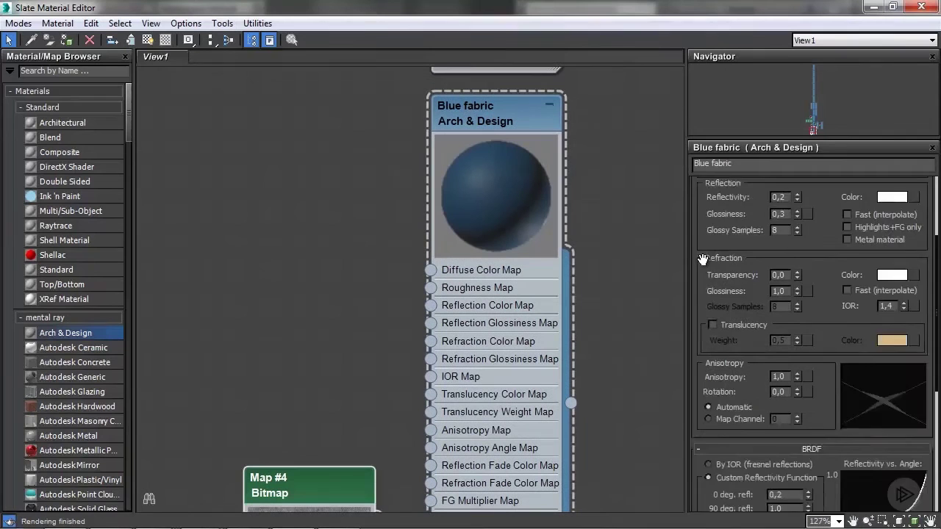
scroll(746, 353, down, 5)
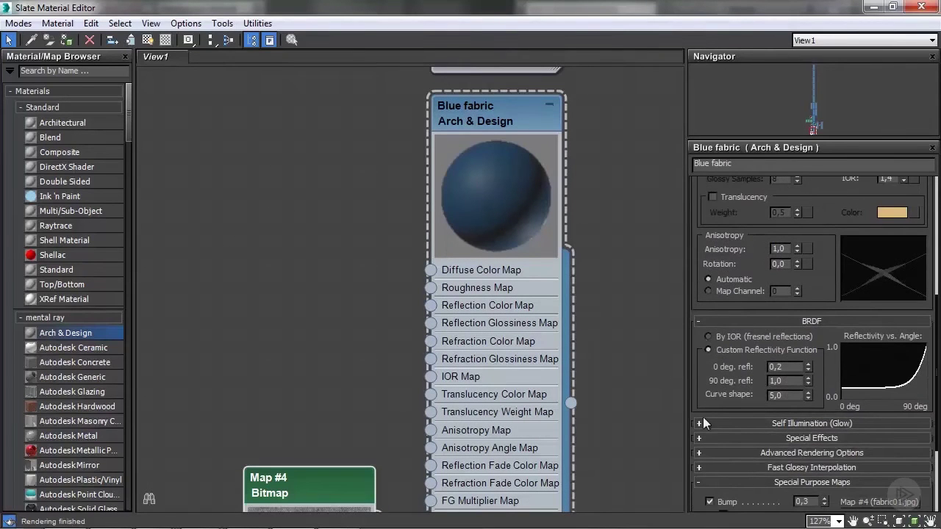
scroll(706, 426, up, 3)
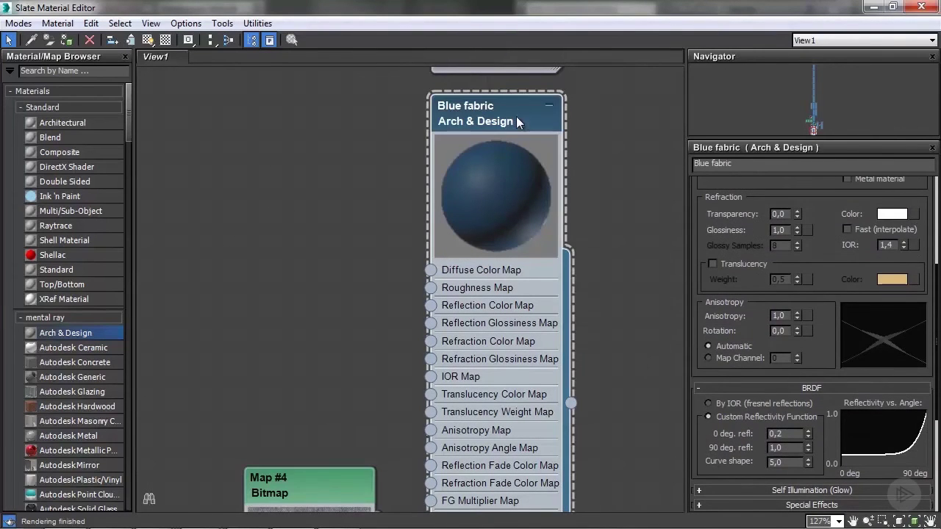
drag(693, 453, 746, 147)
double_click(806, 371)
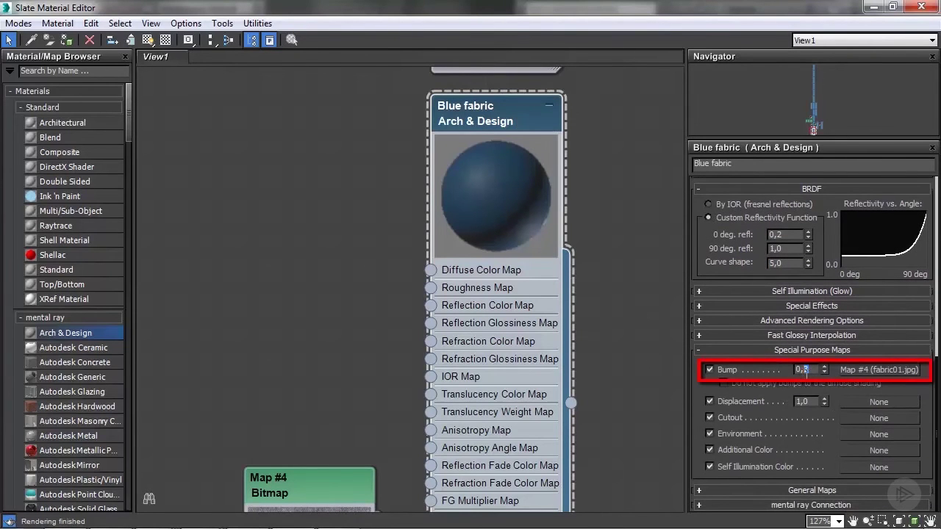
mouse_move(805, 394)
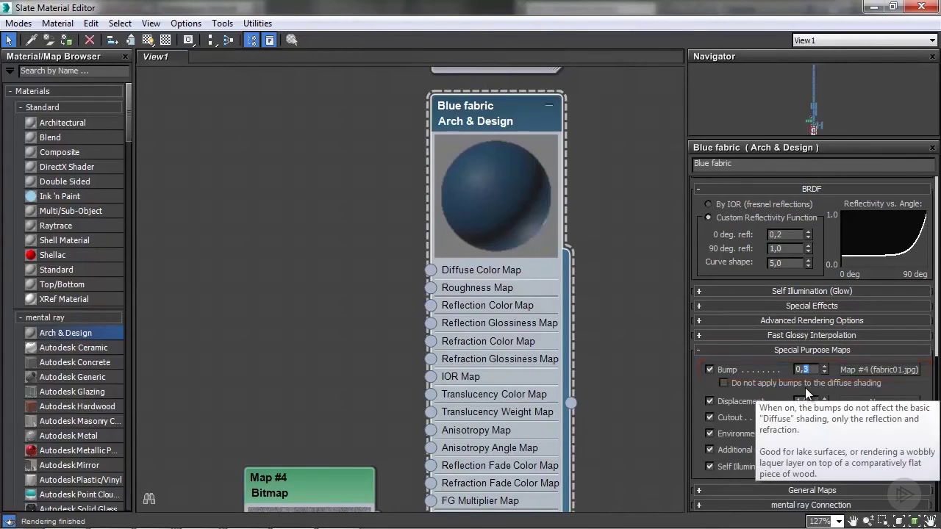
key(Return)
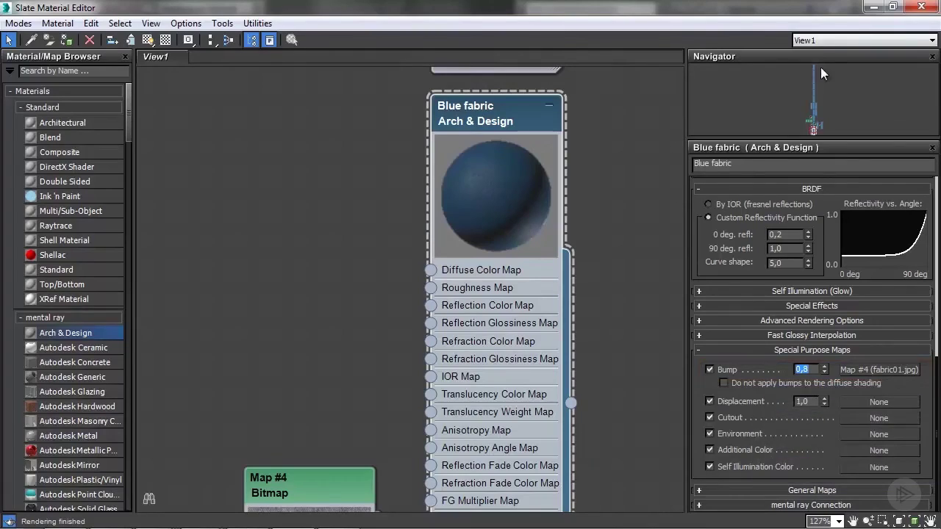
Step: Select the seats, backrests and side panels of both armchairs in the perspective view, leaving out their frames
click(873, 6)
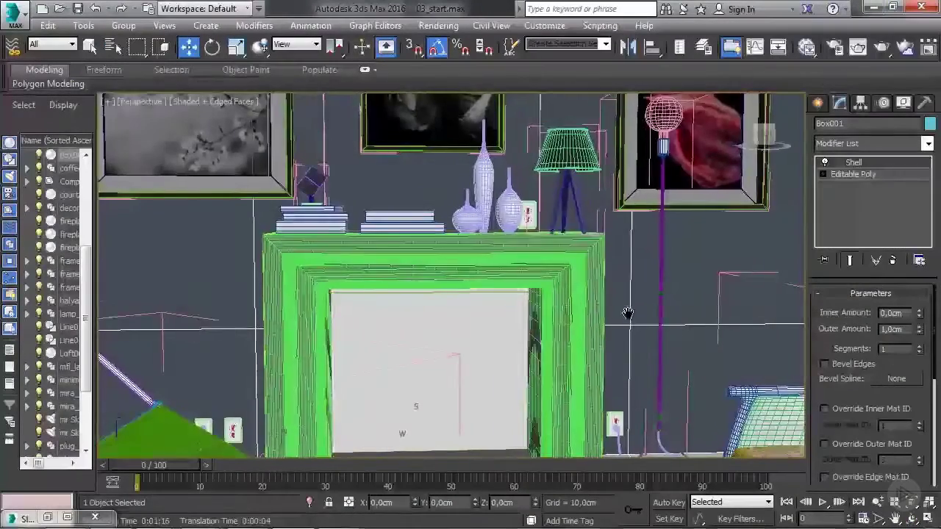
middle_drag(634, 313, 492, 231)
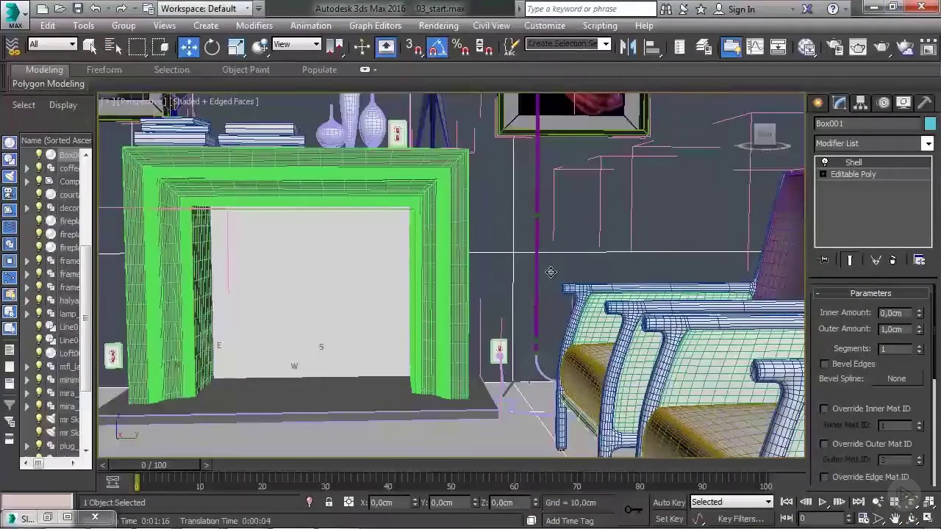
click(597, 351)
ctrl+click(603, 323)
ctrl+click(645, 356)
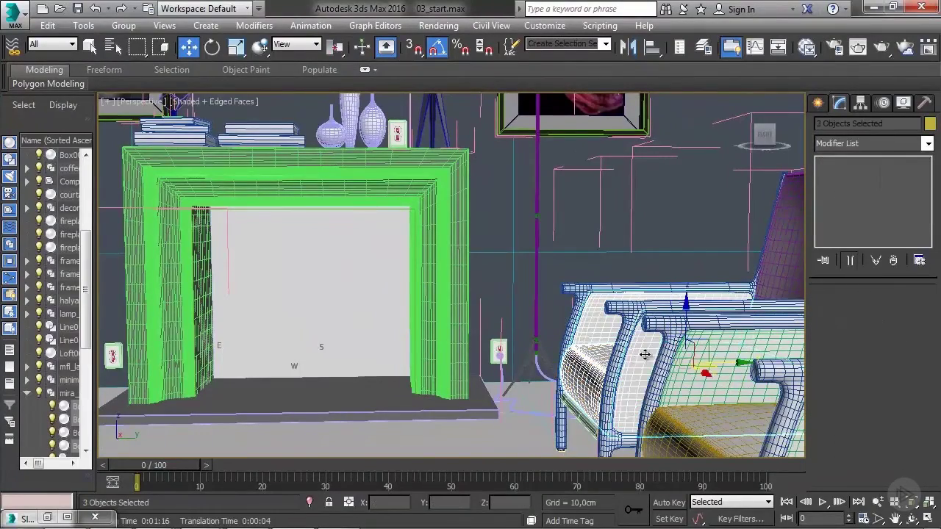
ctrl+click(780, 265)
middle_drag(780, 265, 680, 206)
ctrl+click(651, 345)
ctrl+click(553, 367)
ctrl+click(544, 305)
alt+middle_drag(545, 304, 596, 305)
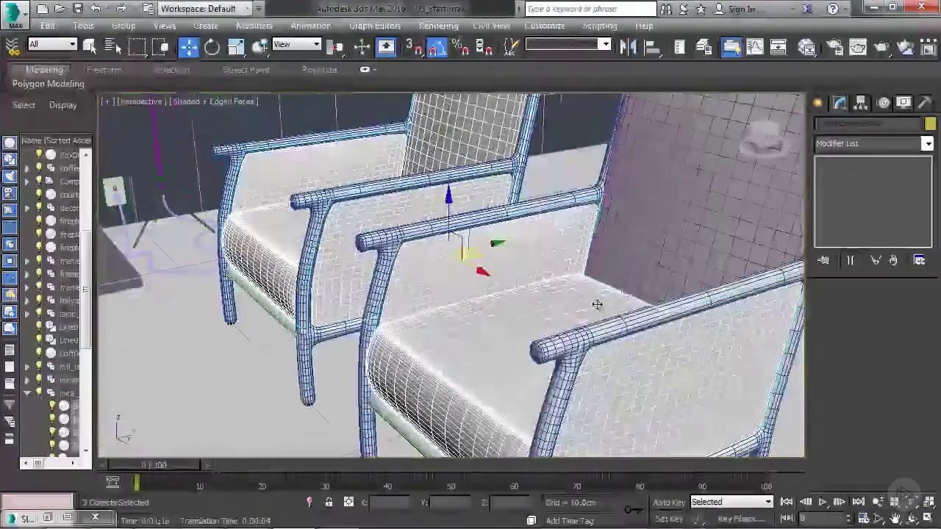
ctrl+click(697, 238)
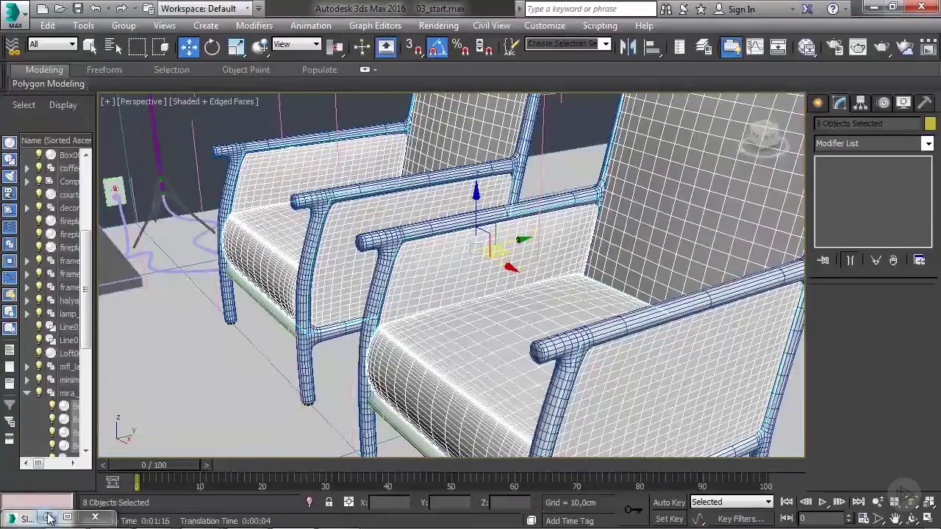
Step: Assign the Blue fabric material to the selected armchair upholstery and return to the scene
key(m)
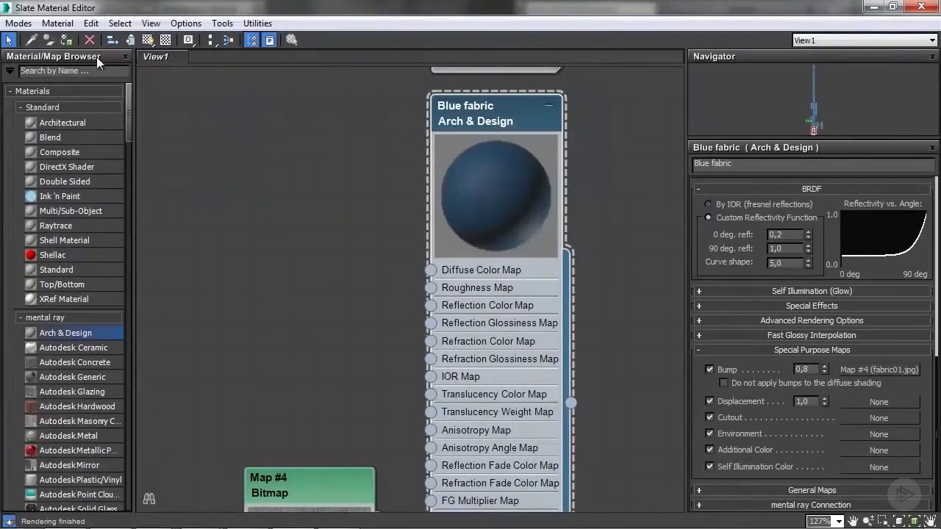
click(66, 40)
click(872, 10)
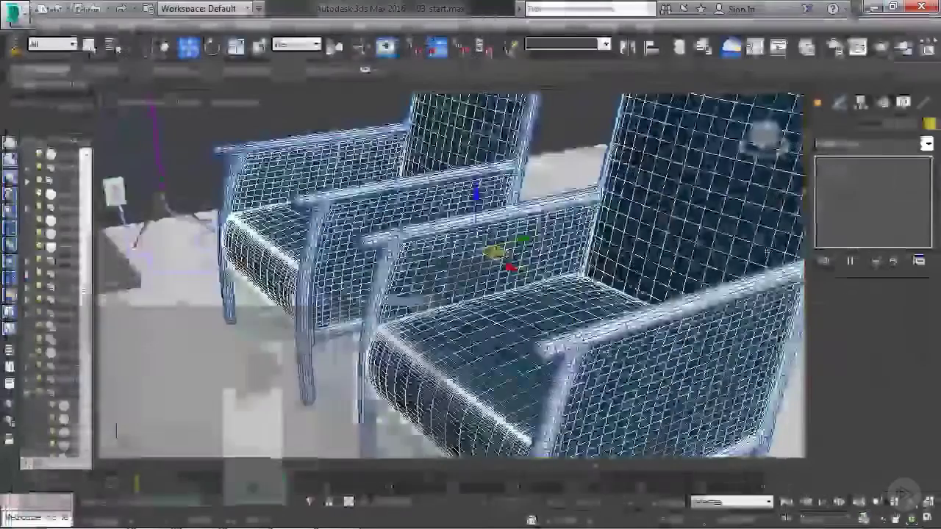
Step: Render the perspective view framed on both armchairs to check the blue upholstery, and close the rendered image
alt+middle_drag(588, 262, 559, 298)
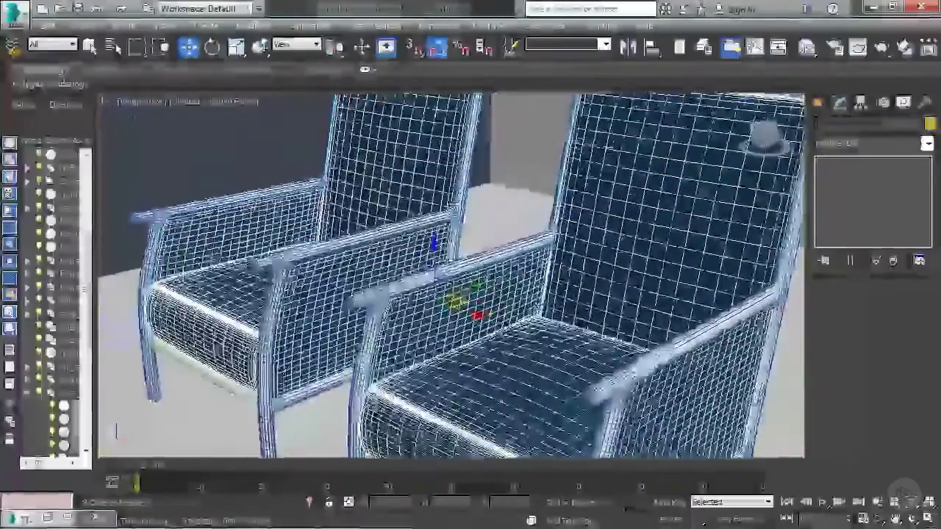
alt+middle_drag(501, 236, 521, 223)
middle_drag(631, 244, 625, 218)
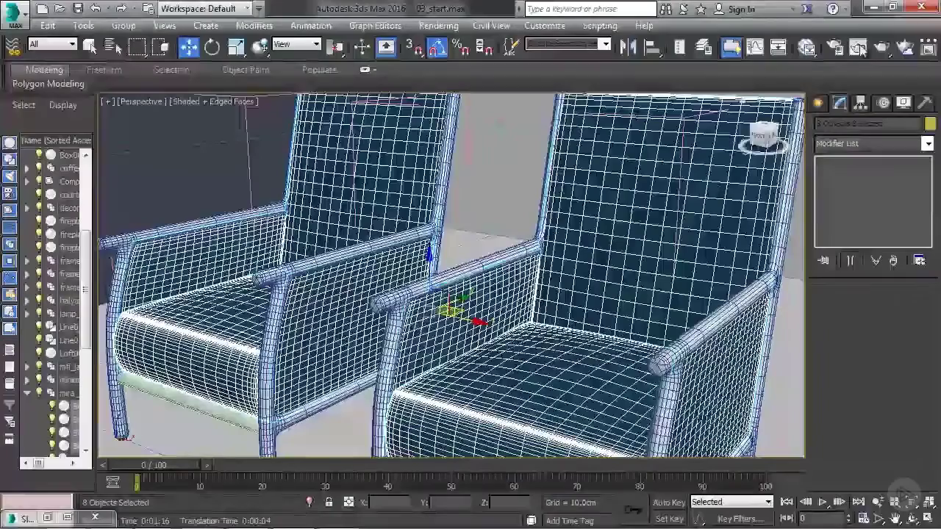
click(876, 51)
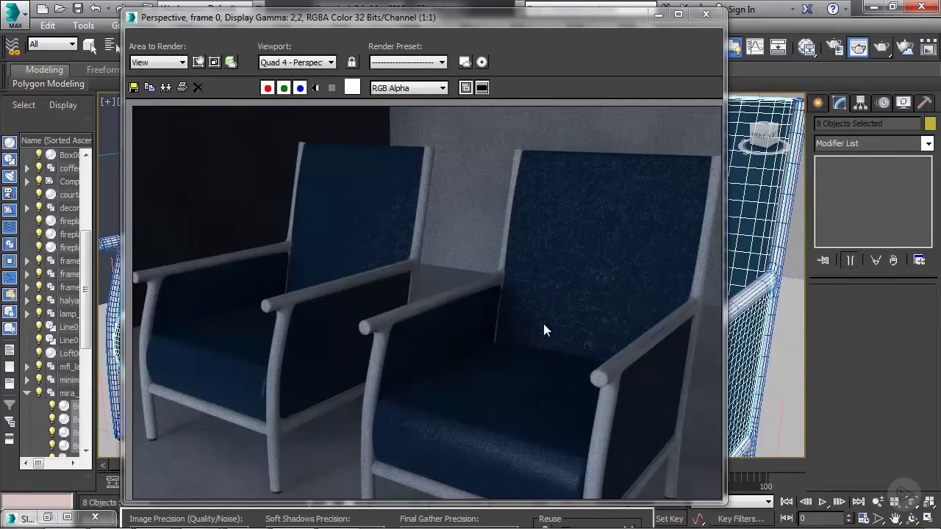
click(706, 14)
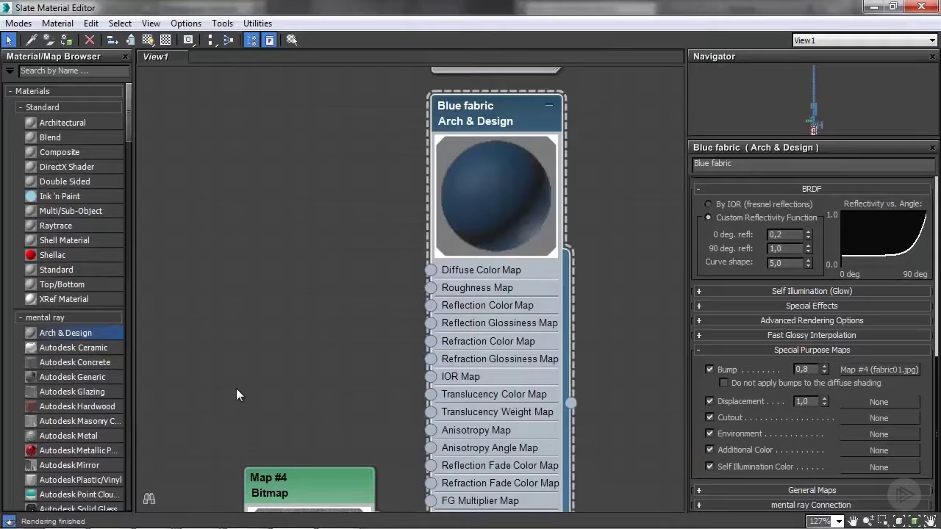
Step: Set the U and V tiling of the fabric01 bitmap feeding the Blue fabric bump map to 3,0
middle_drag(300, 395, 354, 226)
double_click(353, 336)
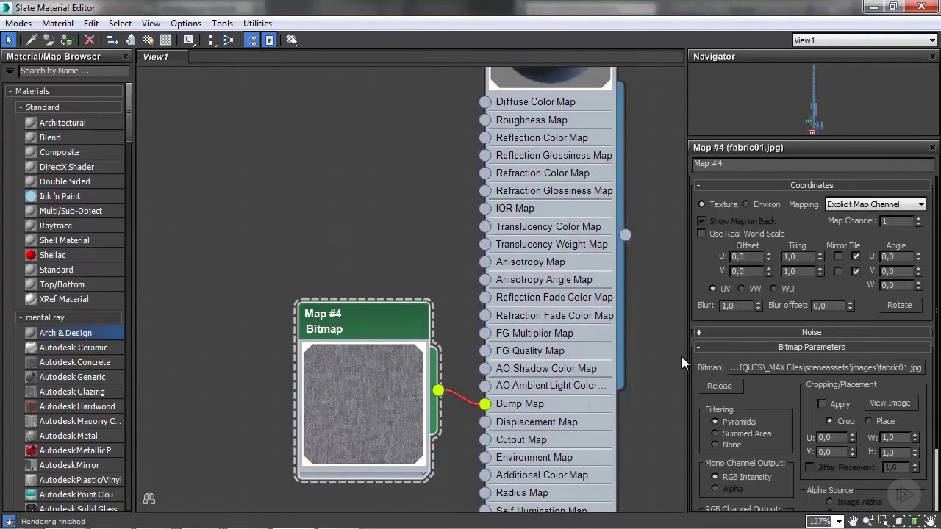
double_click(797, 257)
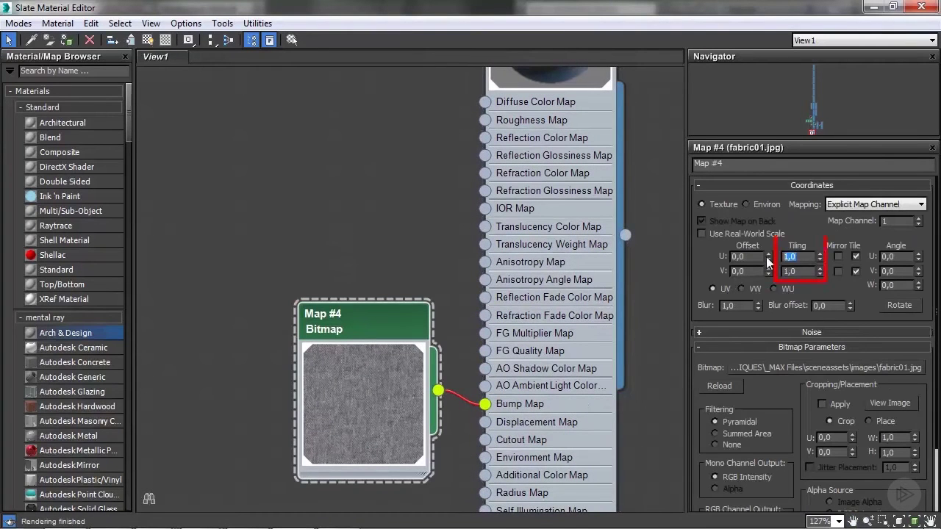
text(3)
double_click(802, 271)
text(3)
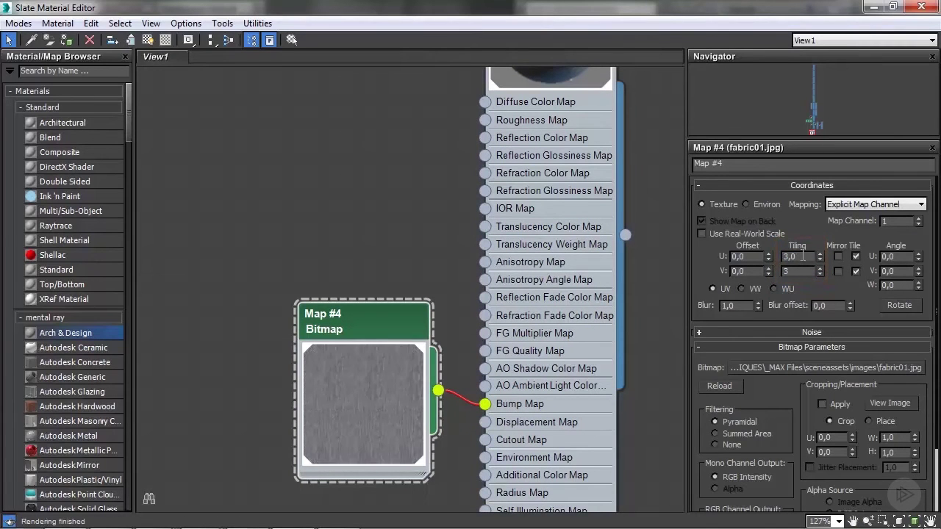
key(Return)
Step: Reopen the Blue fabric material's parameters and set its bump amount to 0,5
middle_drag(603, 86, 535, 181)
middle_drag(528, 100, 538, 164)
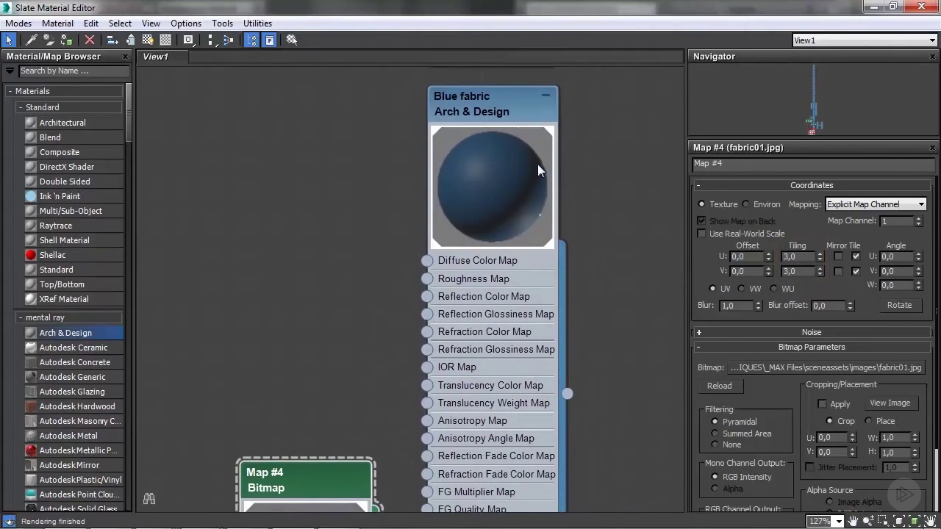
double_click(514, 108)
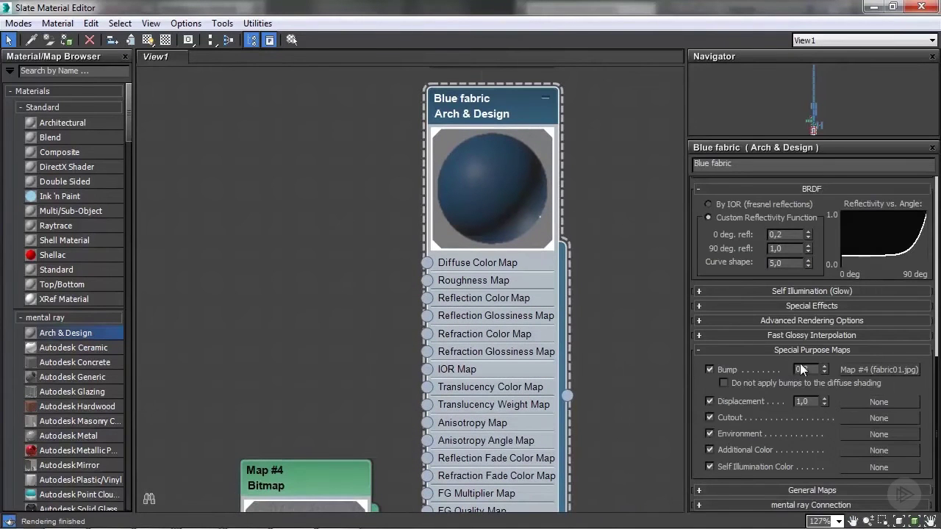
drag(813, 369, 804, 369)
text(5)
key(Return)
Step: Set the Blue fabric material's reflectivity to 0,15 and its reflection glossiness to 0,2
scroll(745, 413, up, 10)
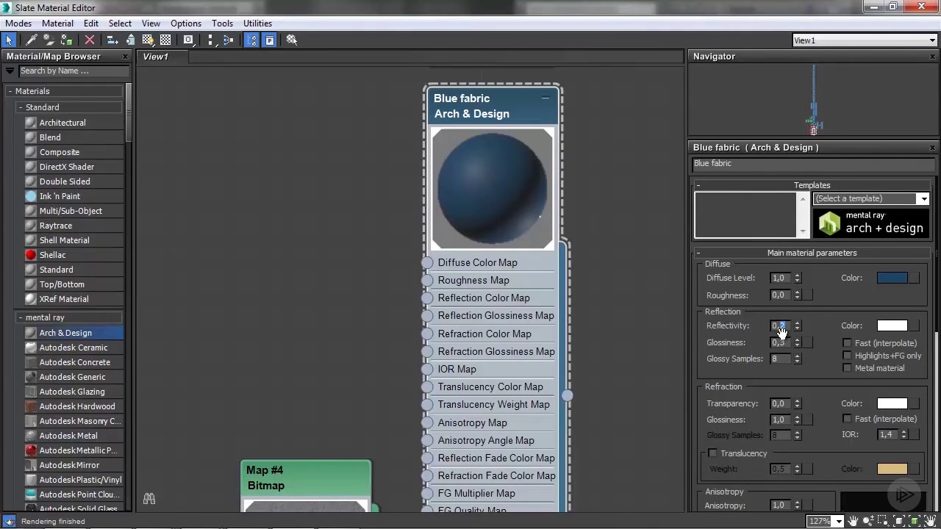
text(0,15)
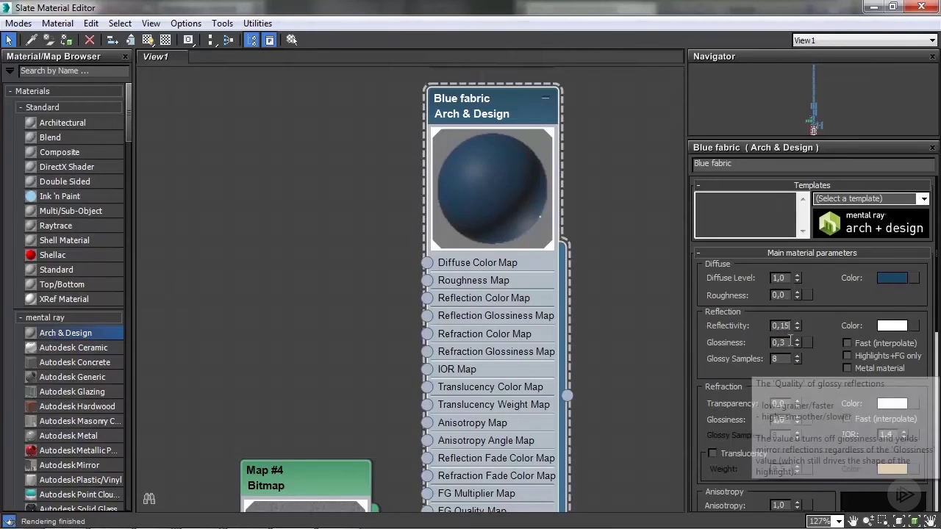
drag(779, 343, 785, 342)
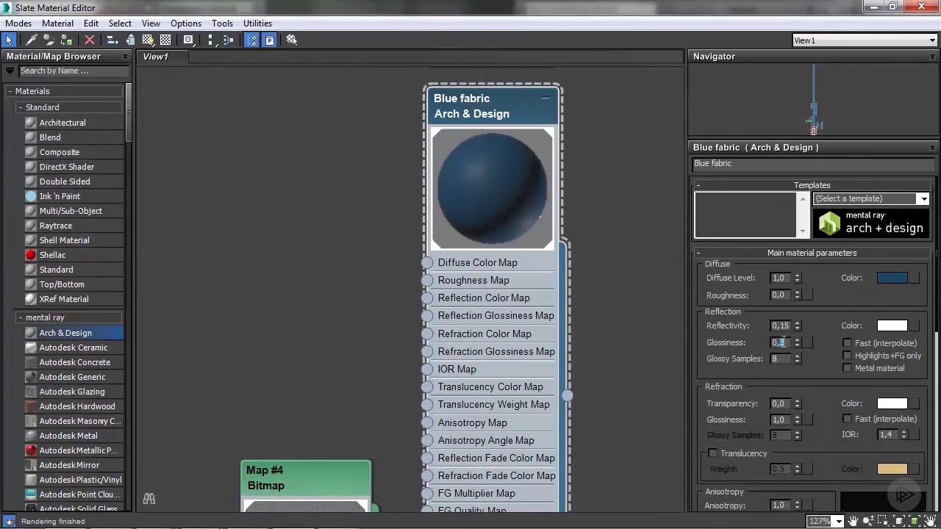
text(2)
key(Return)
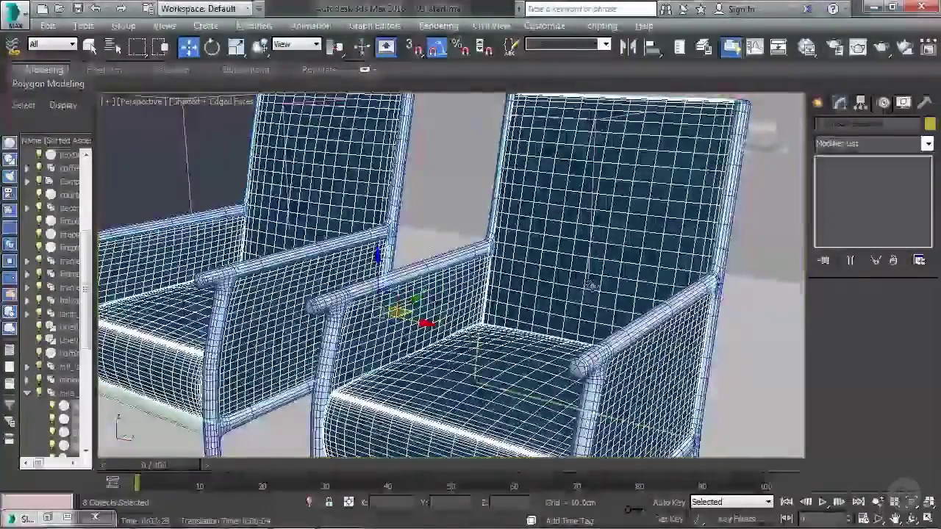
Step: Render a closer perspective view of the front armchair's backrest to check the adjusted fabric, and close the rendered image
mouse_move(594, 283)
alt+middle_down()
mouse_move(644, 254)
mouse_move(604, 280)
alt+middle_up()
scroll(604, 283, up, 2)
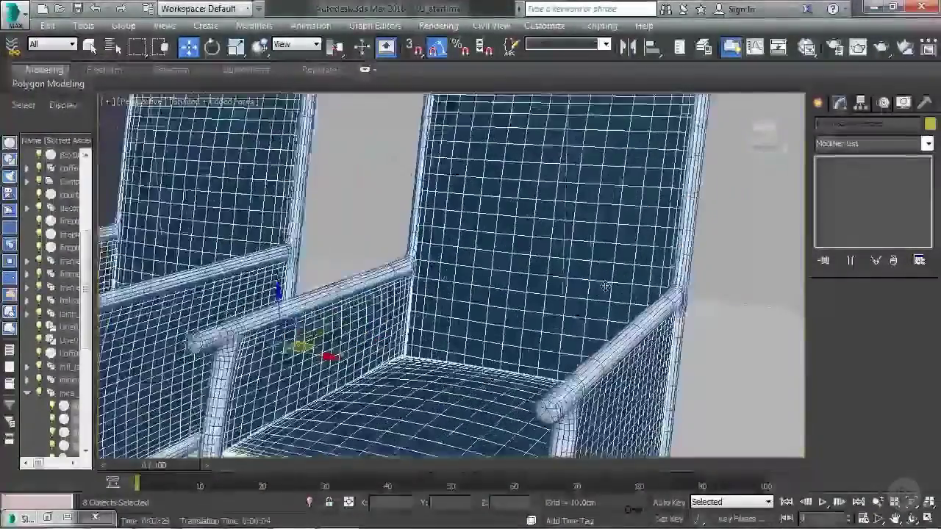
click(883, 47)
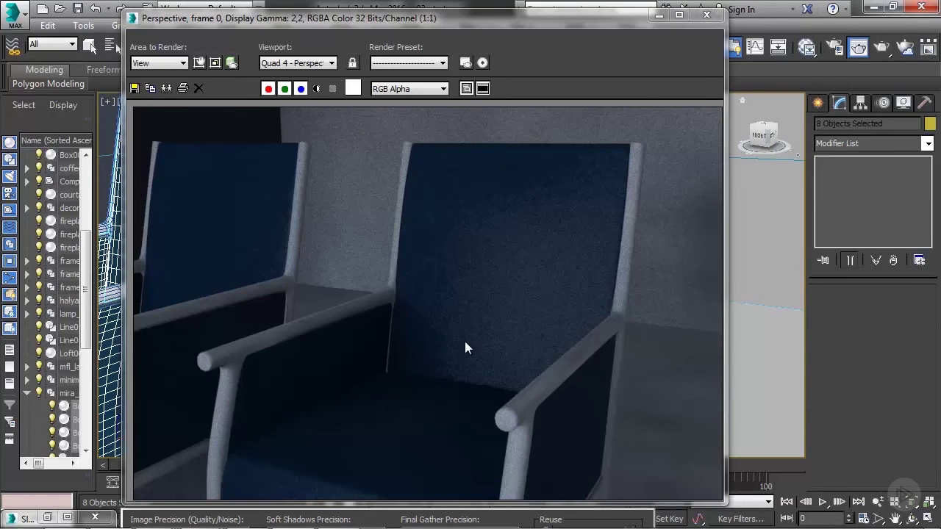
click(706, 15)
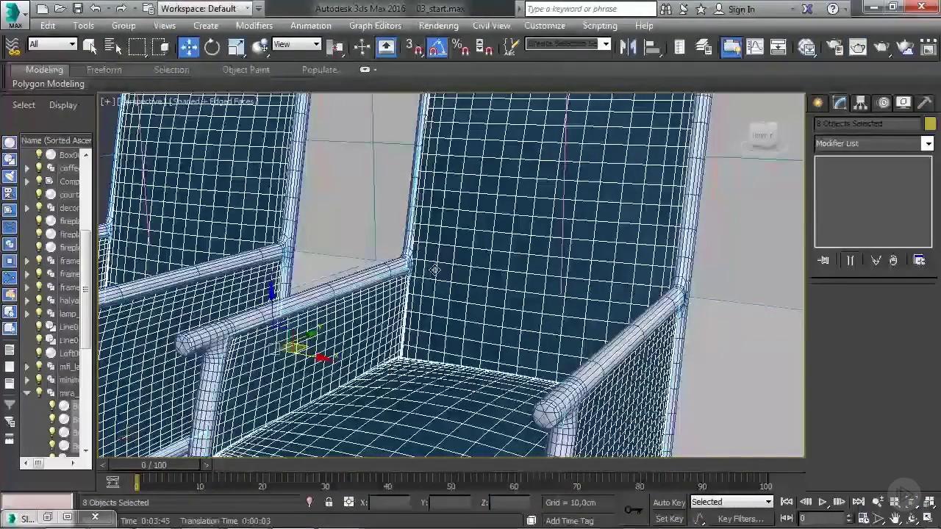